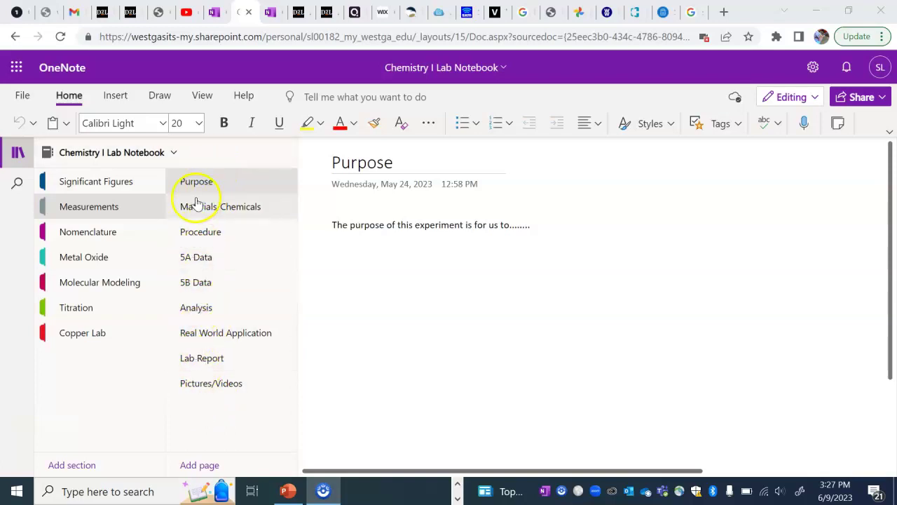
Look through the page lists of the Significant Figures, Molecular Modeling, Nomenclature, Metal Oxide and Titration sections, and return to the Measurements section.
left_click(210, 378)
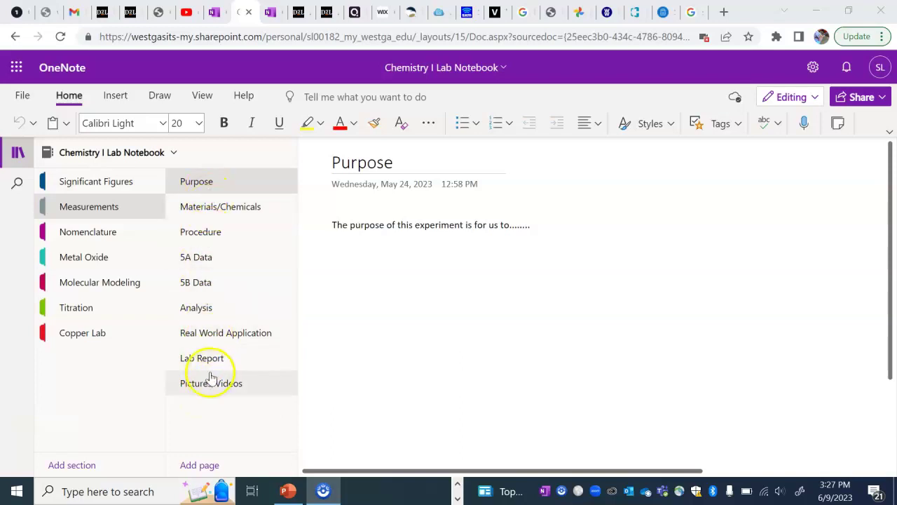
left_click(100, 181)
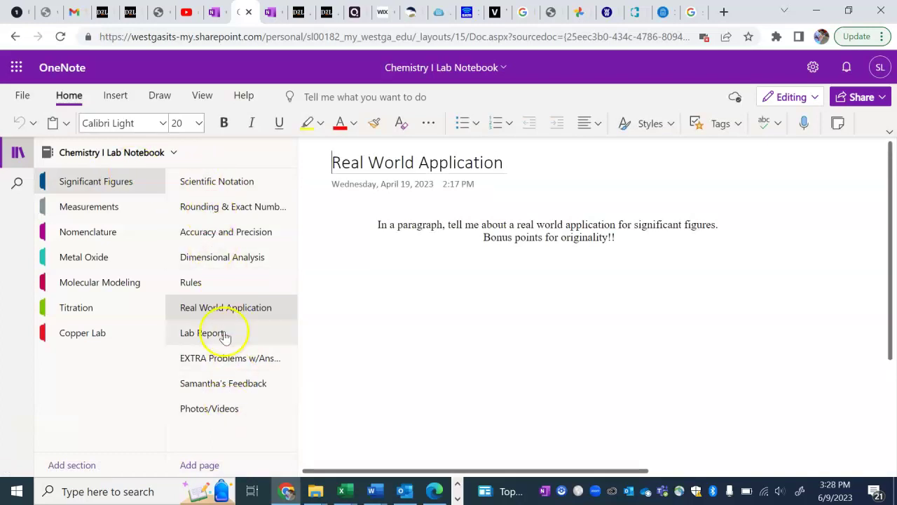
left_click(105, 258)
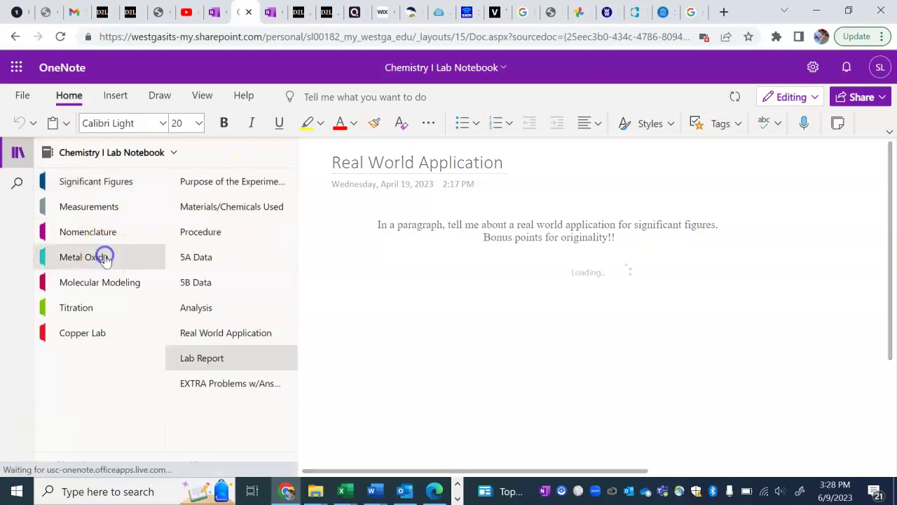
left_click(108, 283)
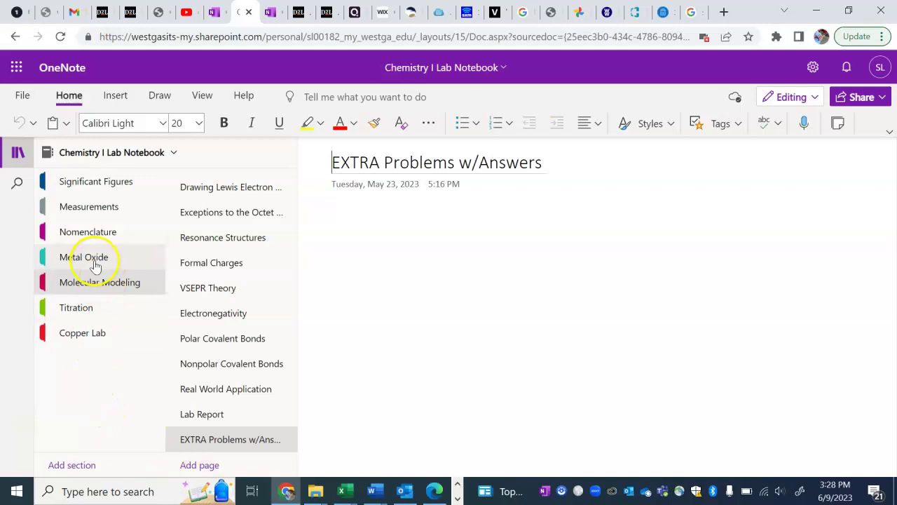
left_click(96, 230)
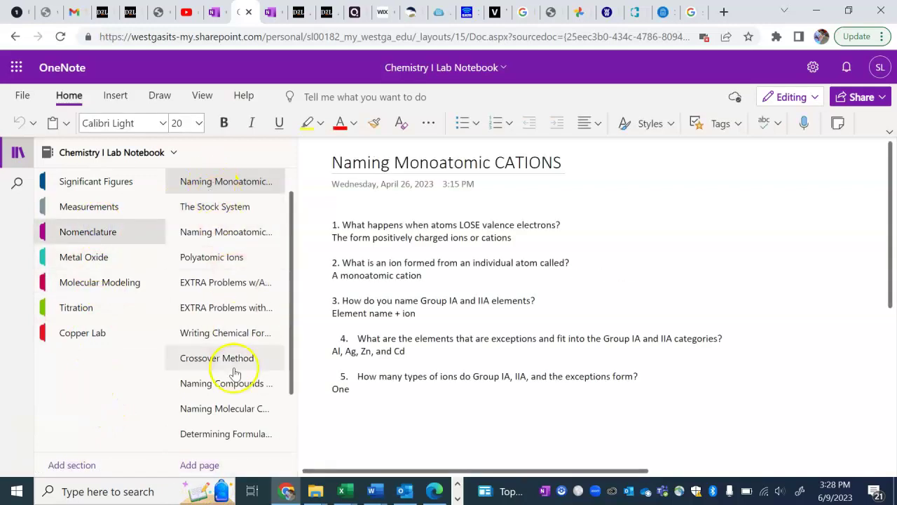
left_click(90, 268)
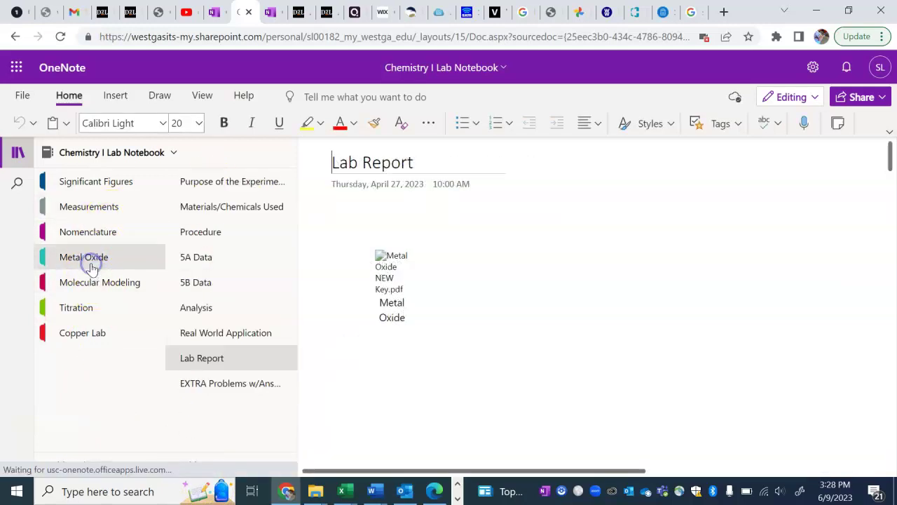
left_click(98, 307)
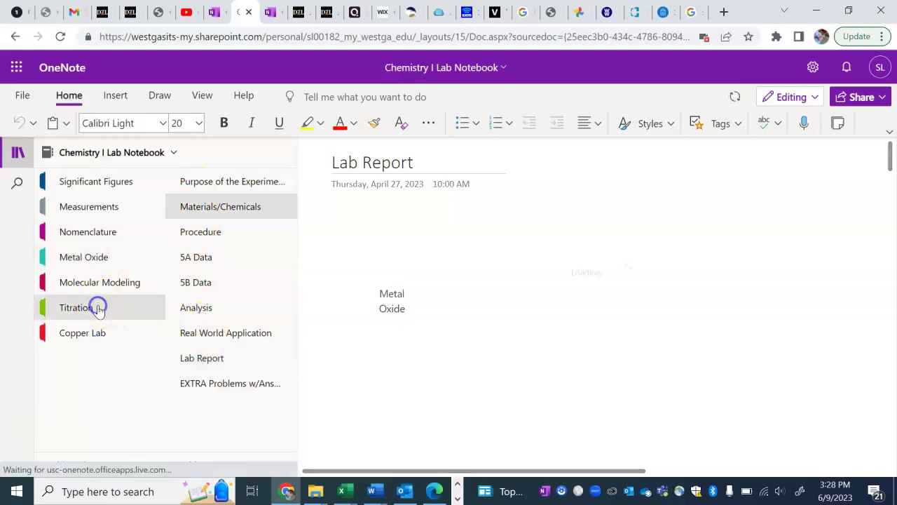
left_click(117, 213)
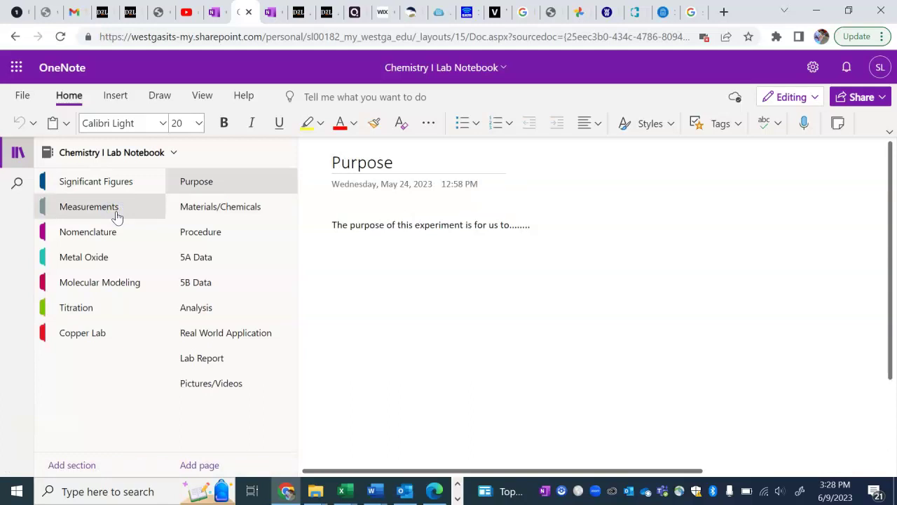
Review the Materials/Chemicals page and read the Procedure page to its end in the Measurements section.
left_click_drag(201, 185, 130, 211)
left_click(261, 217)
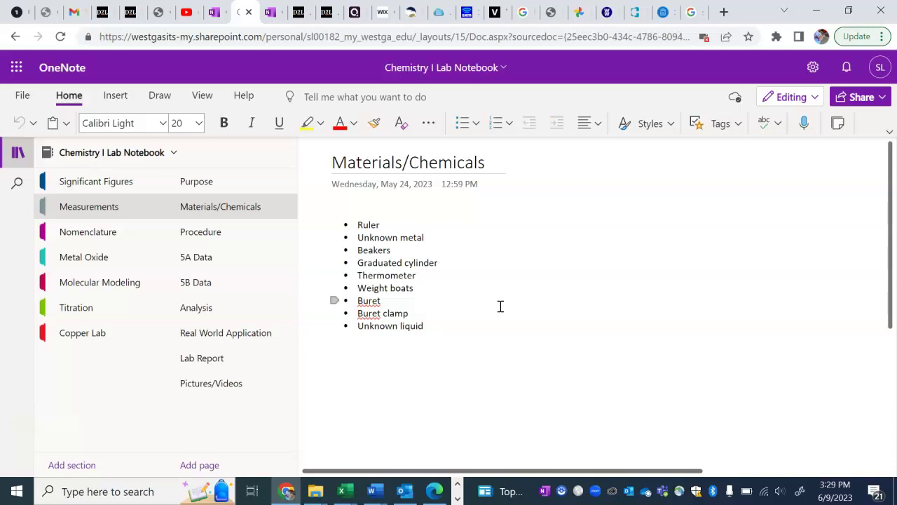
left_click(189, 231)
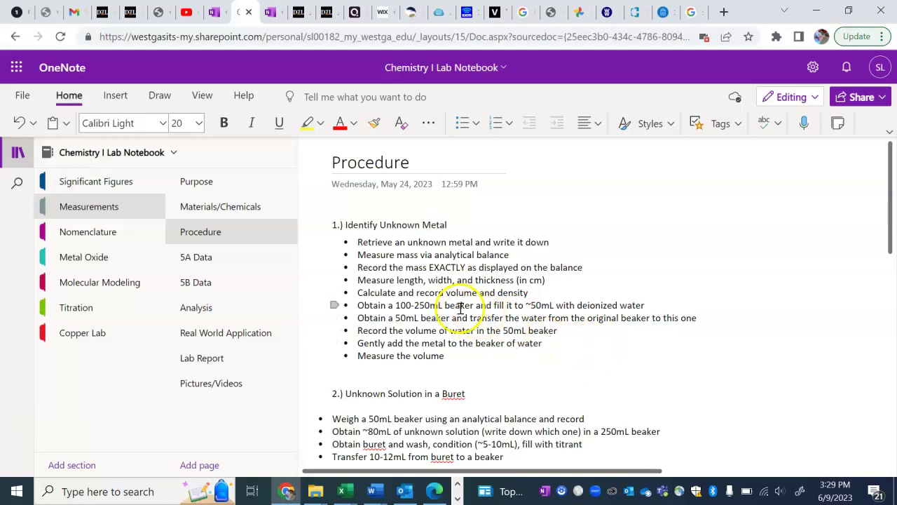
scroll(540, 357, "down", 3)
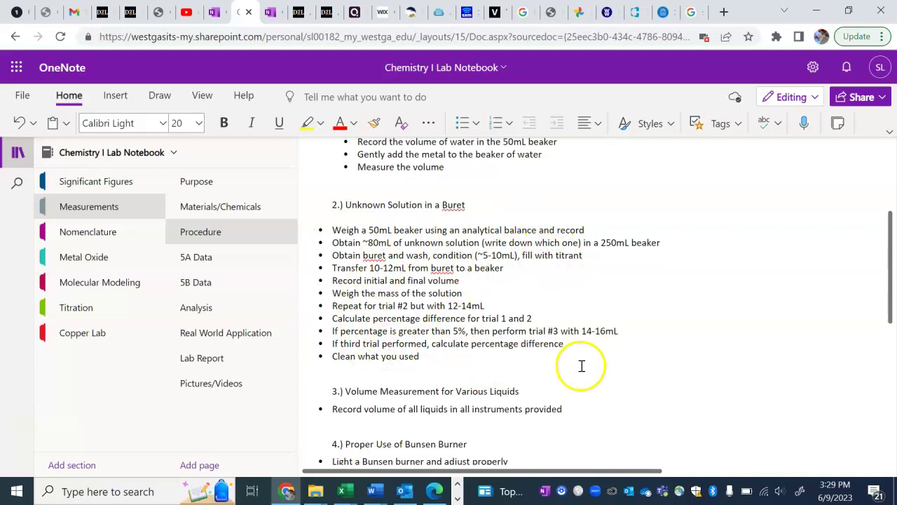
scroll(581, 365, "down", 1)
scroll(581, 365, "down", 1)
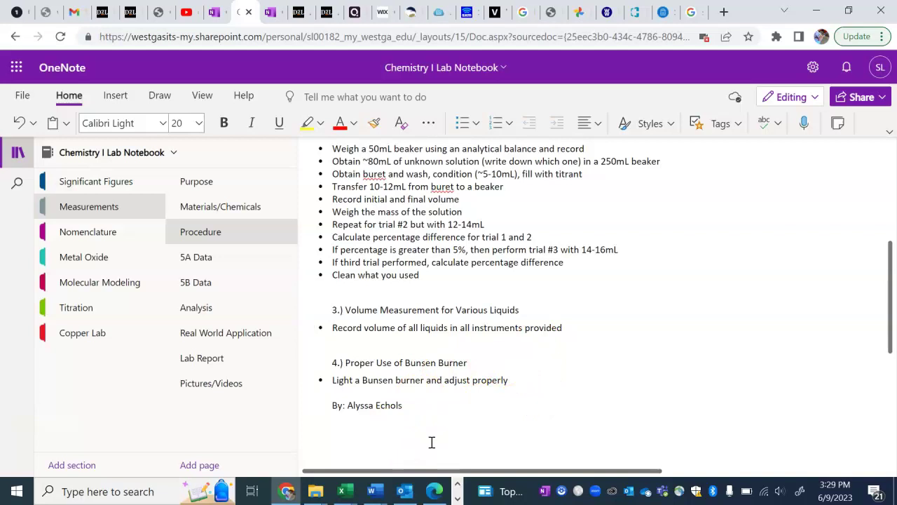
Open the 5A Data page and look over its worksheet for the unknown metal and buret measurements.
left_click(220, 259)
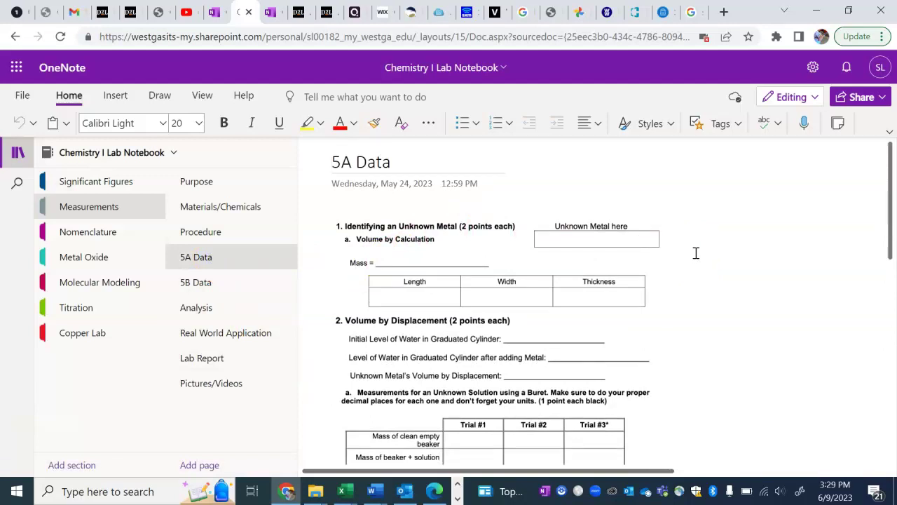
scroll(696, 252, "down", 5)
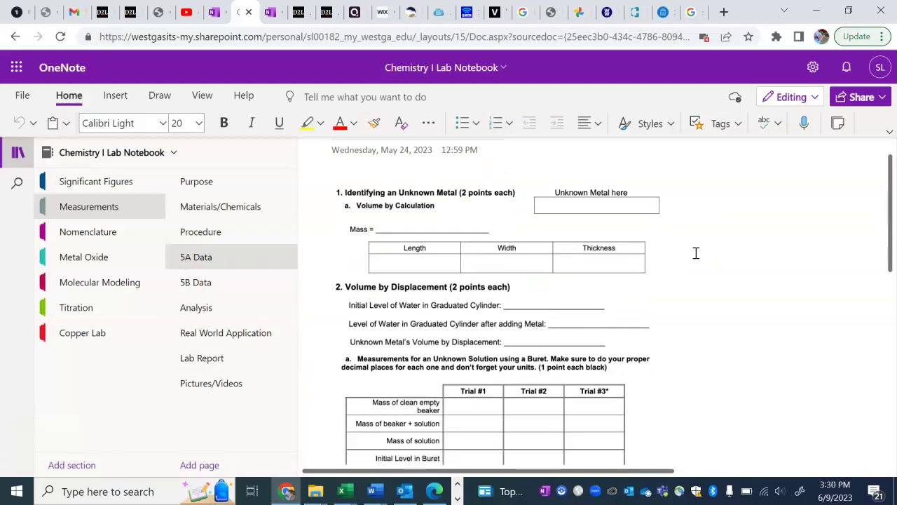
scroll(696, 252, "down", 1)
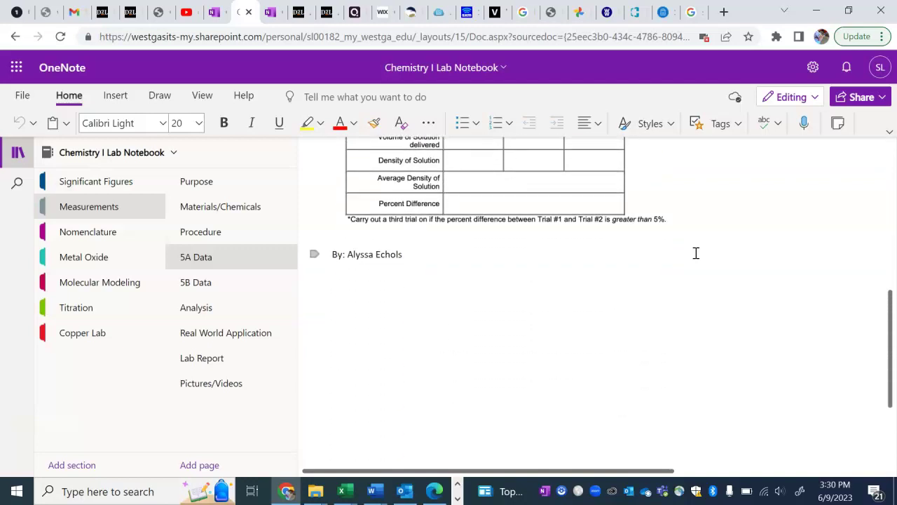
scroll(696, 252, "up", 4)
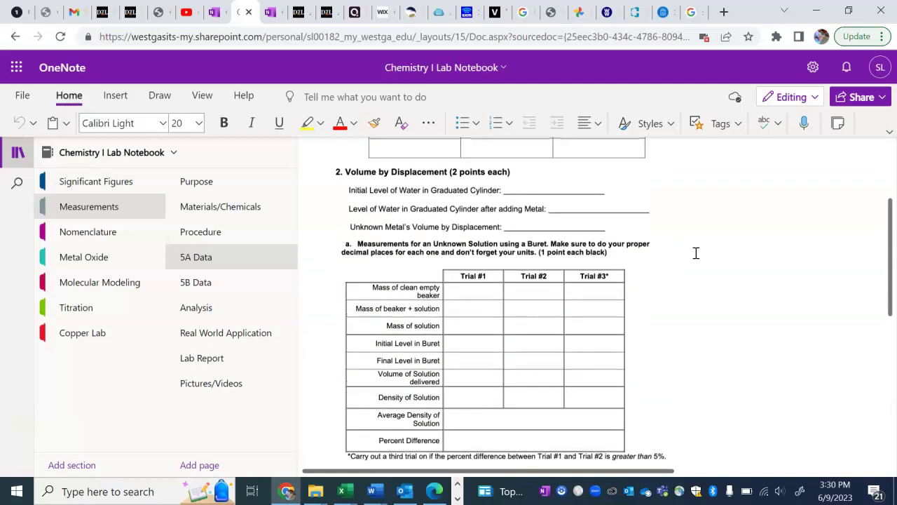
scroll(696, 252, "up", 3)
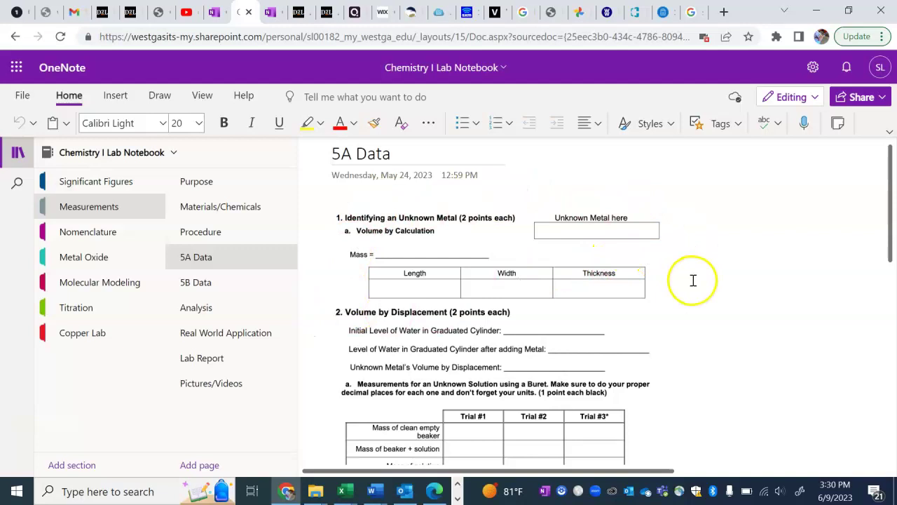
scroll(694, 197, "down", 1)
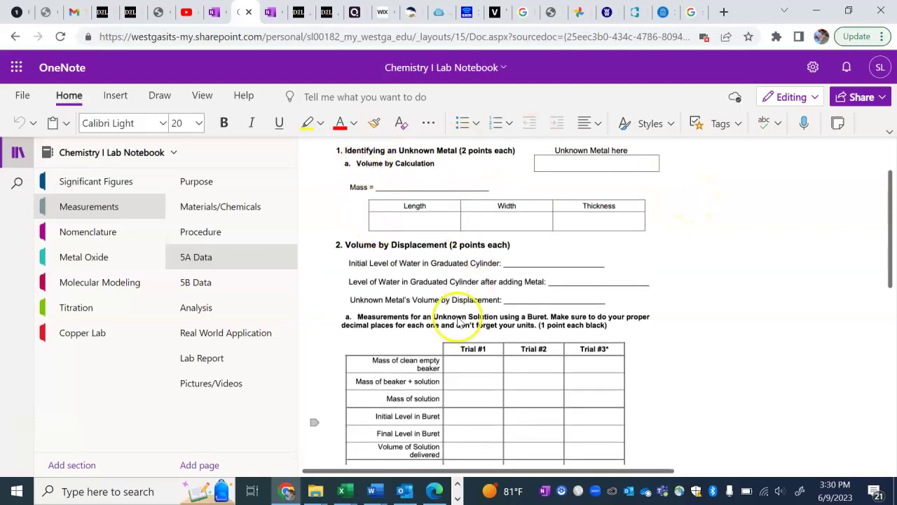
Inspect the inserted pictures on the 5A Data page, check the Procedure page, and return to 5A Data.
left_click(452, 307)
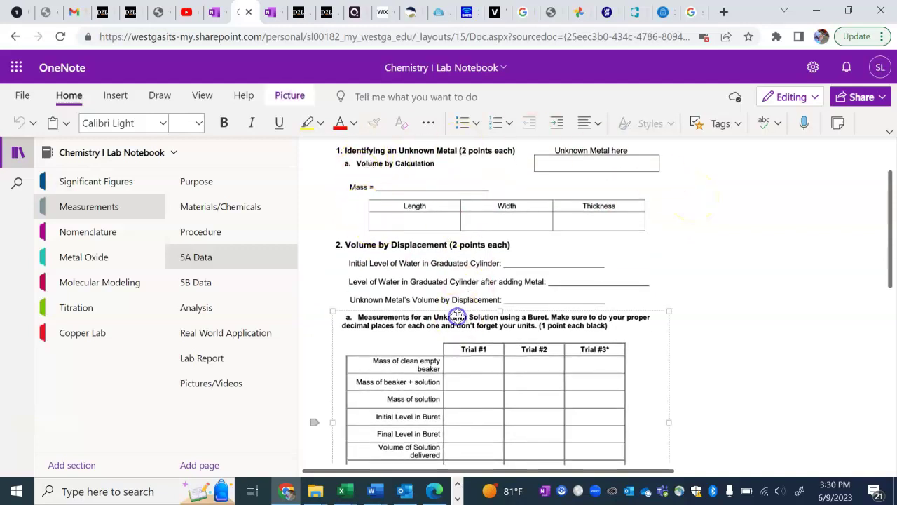
left_click(445, 191)
scroll(788, 261, "up", 1)
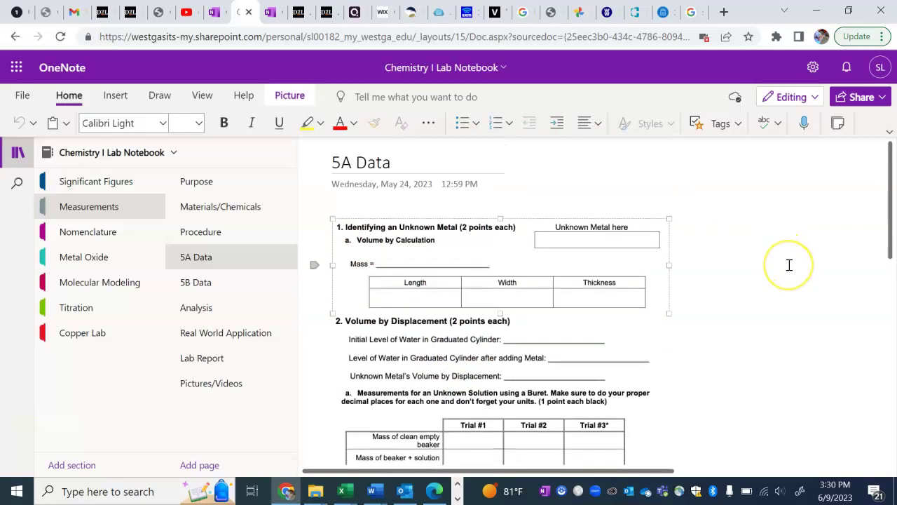
scroll(789, 262, "down", 3)
scroll(789, 265, "down", 1)
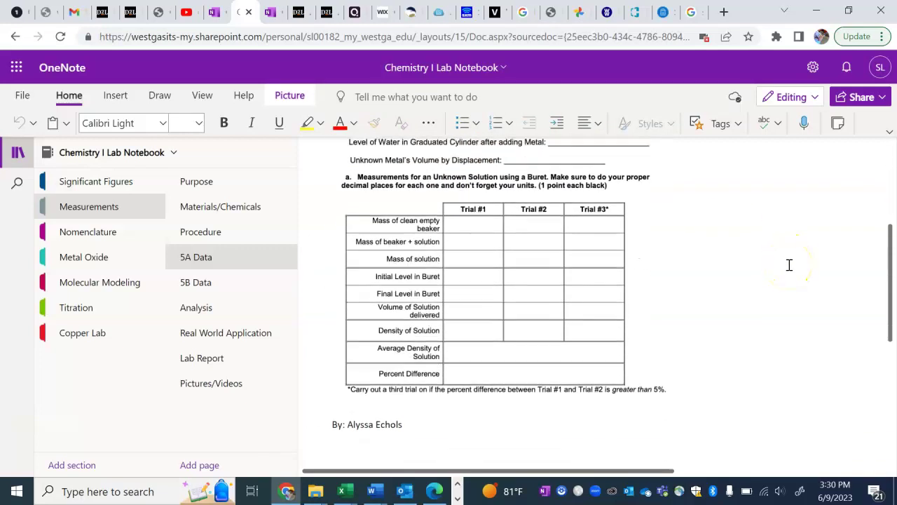
scroll(789, 265, "up", 3)
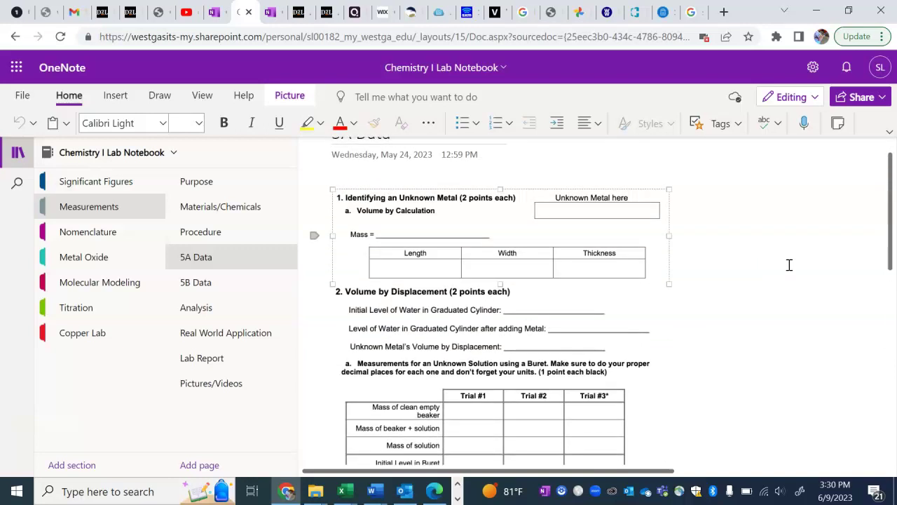
scroll(790, 265, "down", 1)
left_click(250, 238)
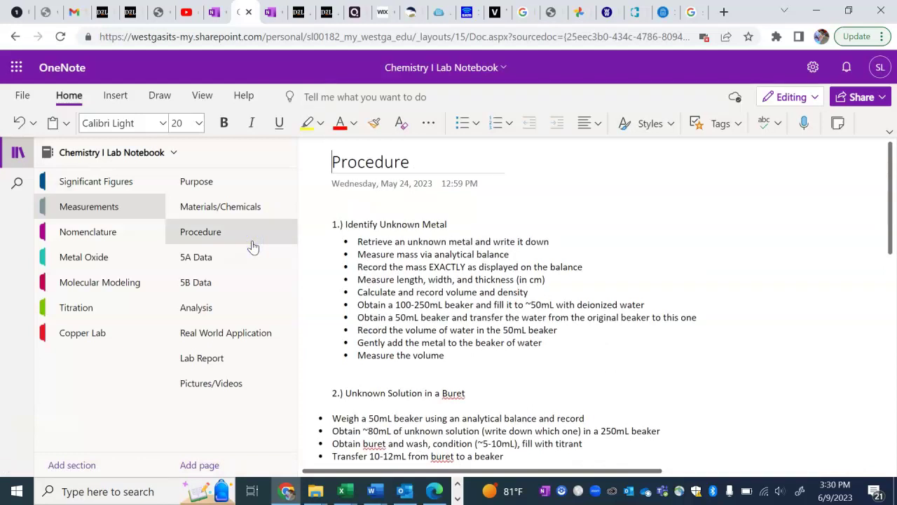
left_click(236, 256)
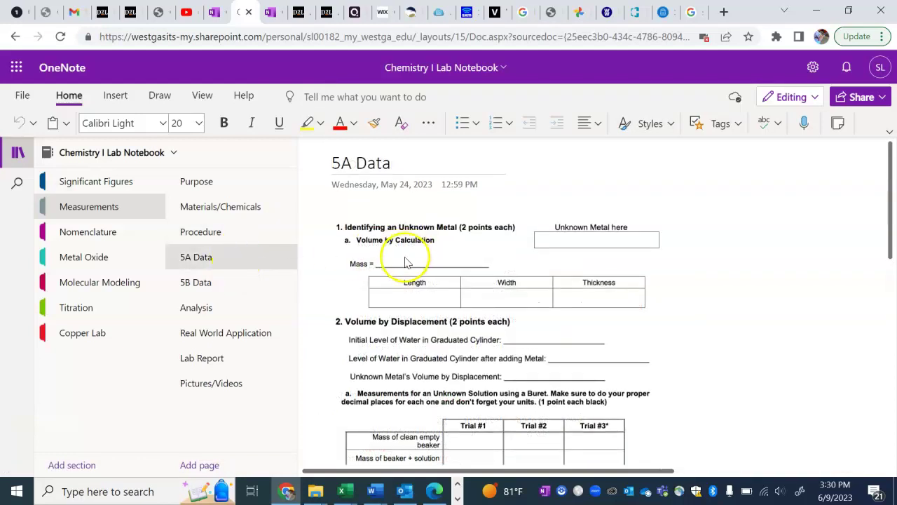
Open the 5B Data page and read its recorded measurements, from the metal's mass through the unknown liquid and three buret trials.
left_click(203, 283)
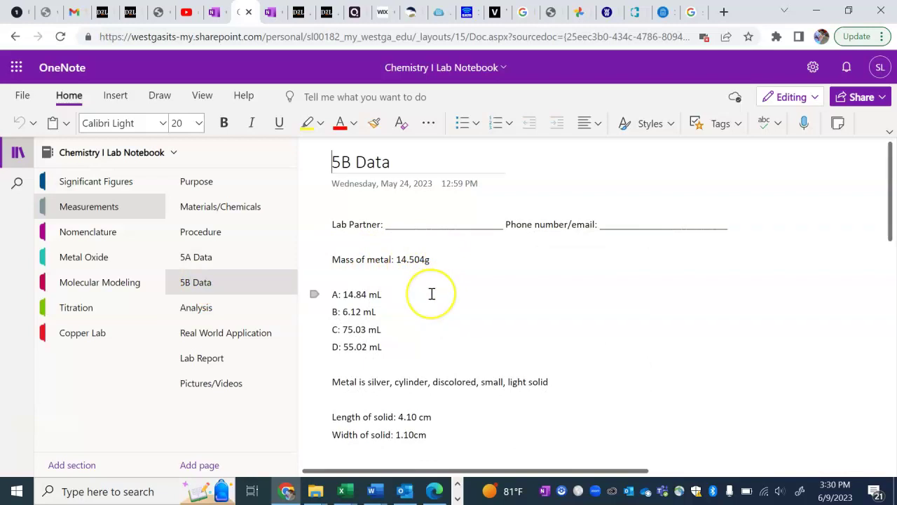
scroll(432, 294, "down", 3)
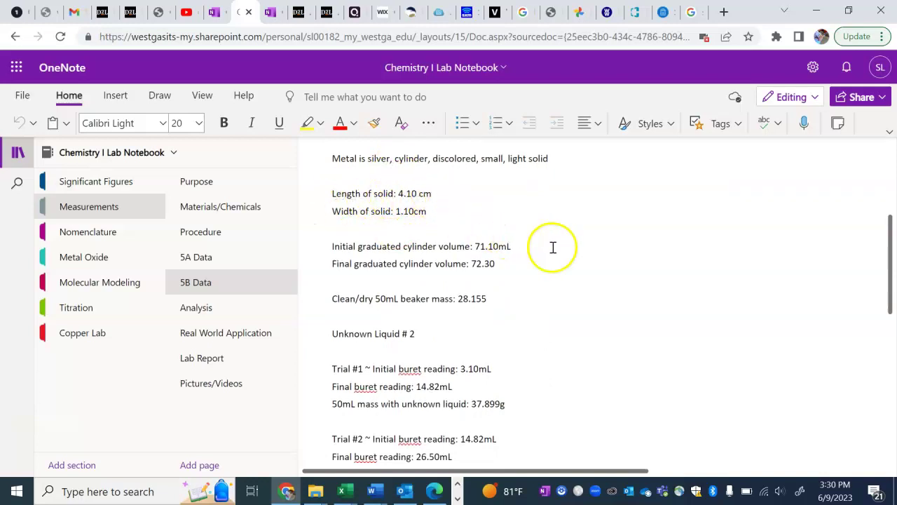
scroll(613, 285, "down", 1)
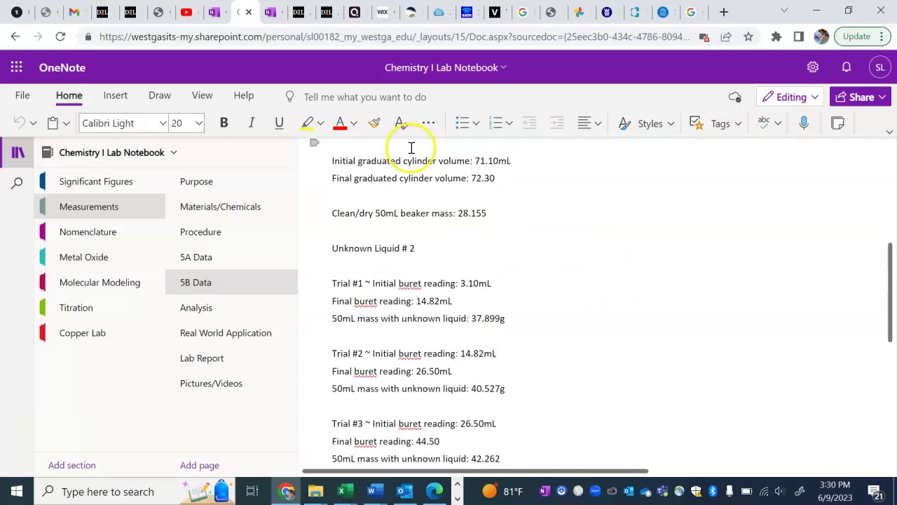
scroll(497, 261, "down", 1)
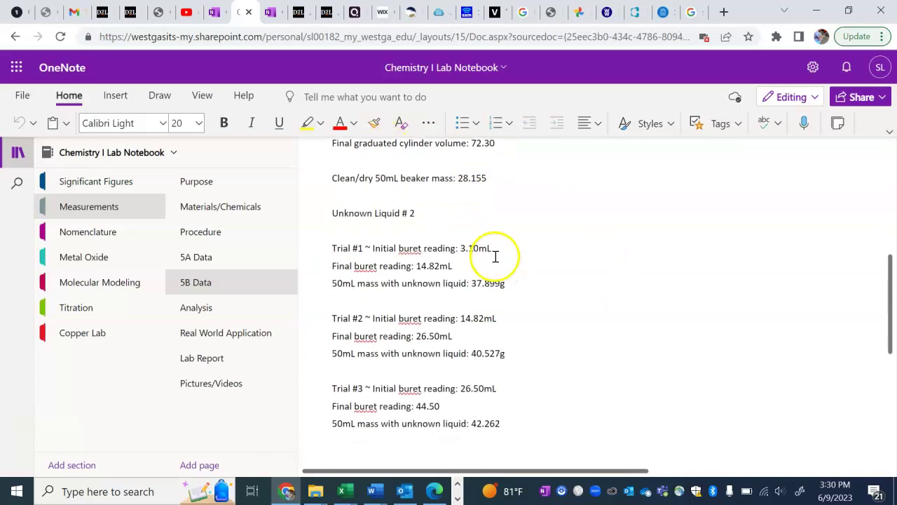
left_click_drag(331, 214, 451, 218)
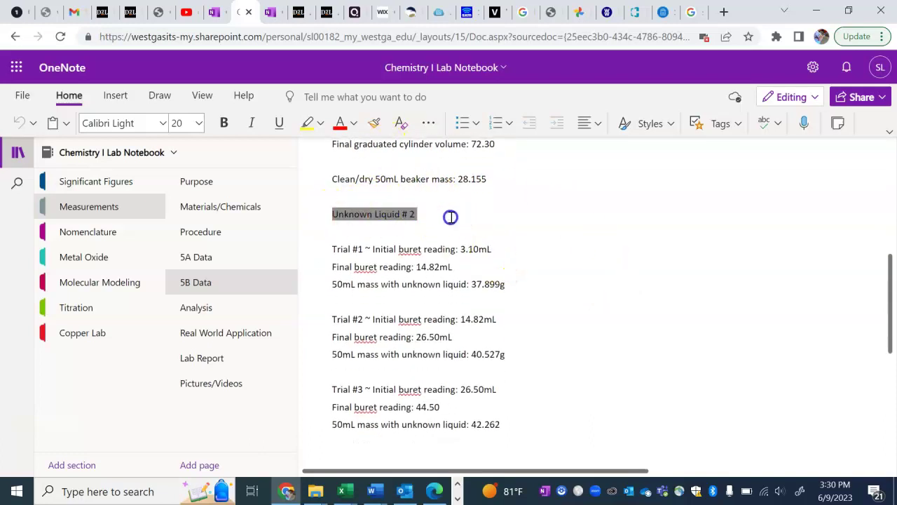
left_click(581, 257)
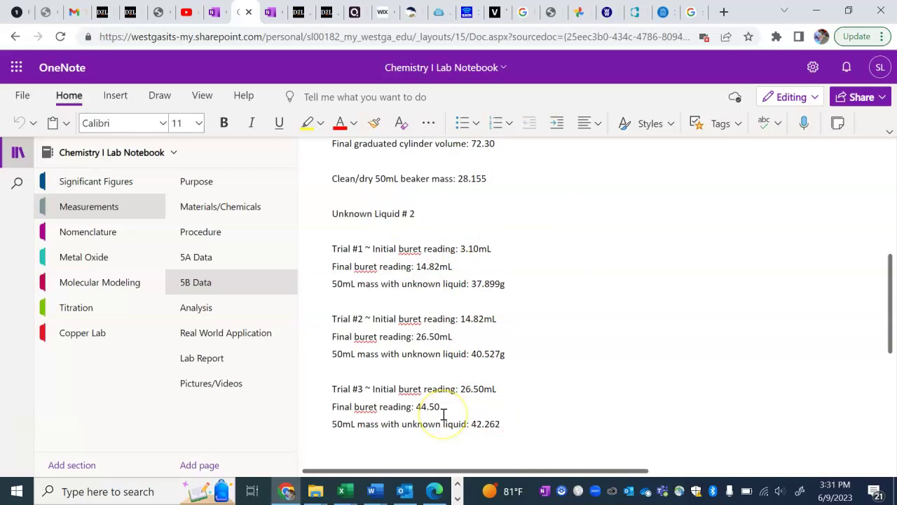
Open the Analysis page and highlight its entire message in yellow.
left_click(254, 311)
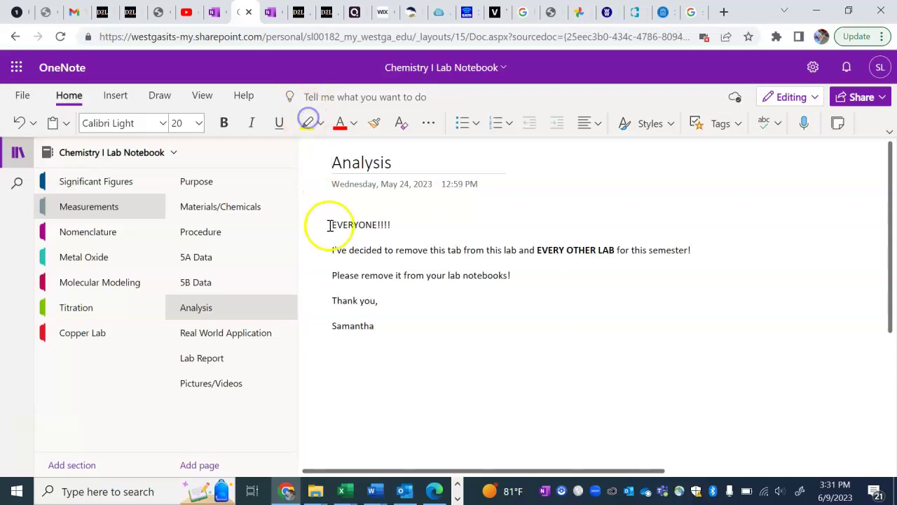
left_click_drag(331, 223, 427, 322)
left_click(496, 294)
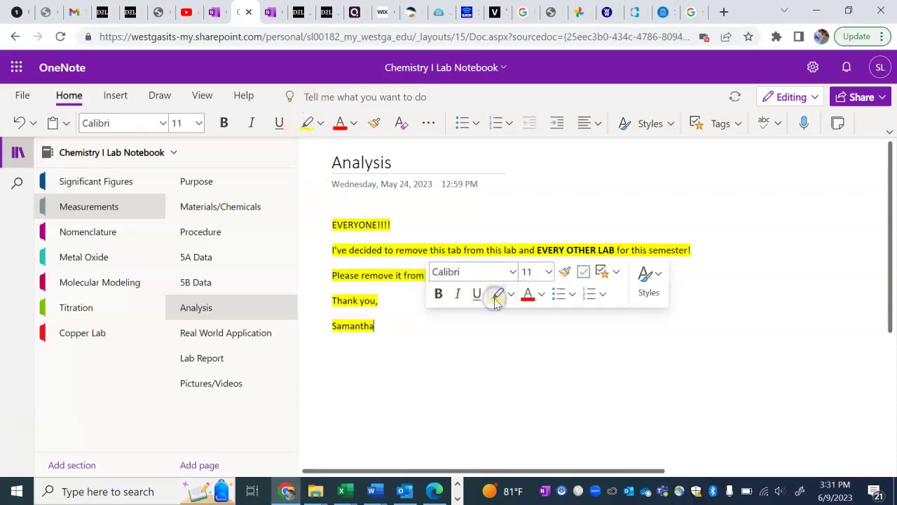
left_click(494, 357)
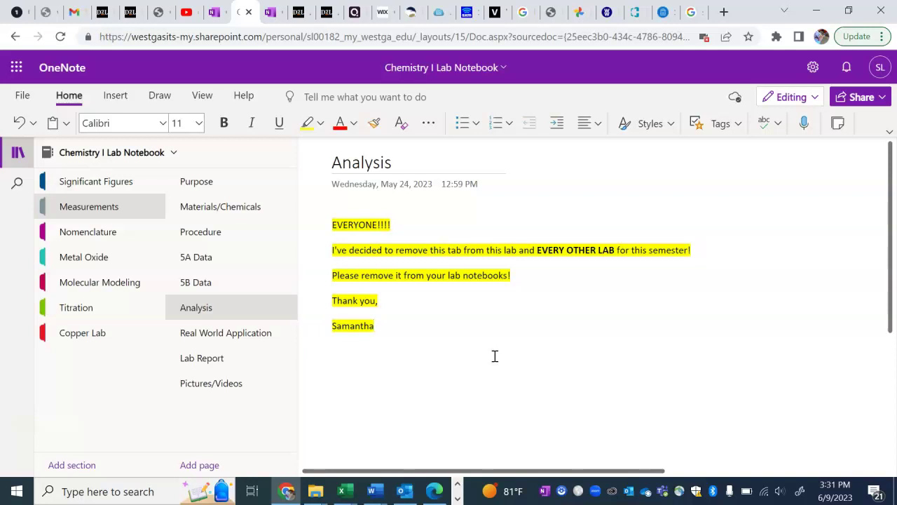
Delete the Analysis page from the Measurements section.
right_click(188, 306)
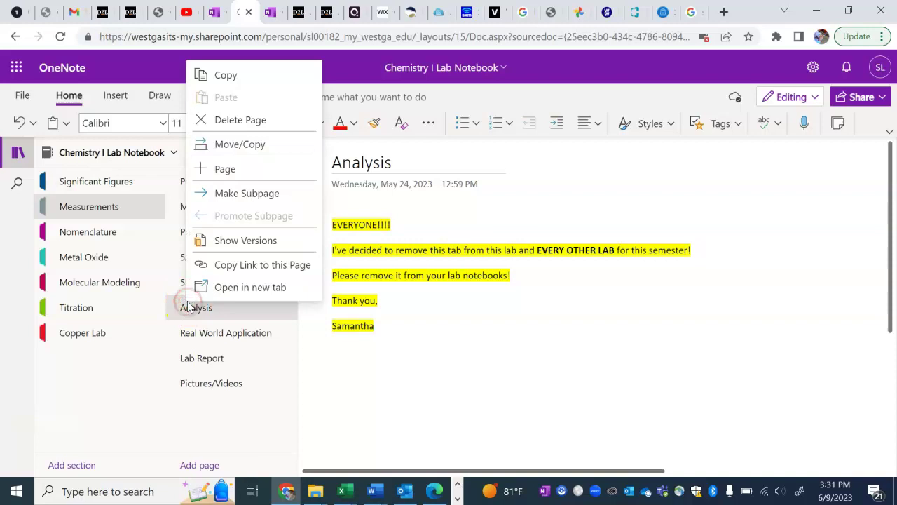
left_click(245, 120)
left_click(562, 298)
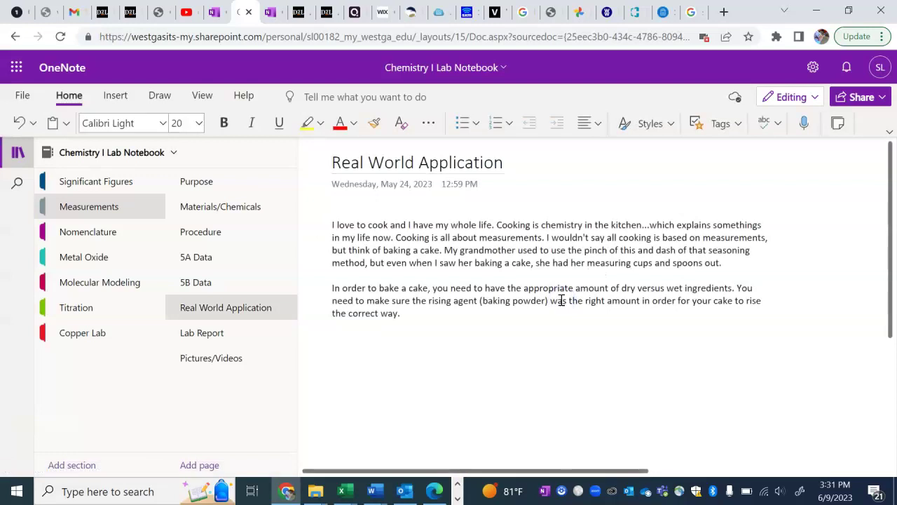
Check the Real World Application page and read the scanned data sheets on the Lab Report page, down to the percent difference formula.
left_click(238, 309)
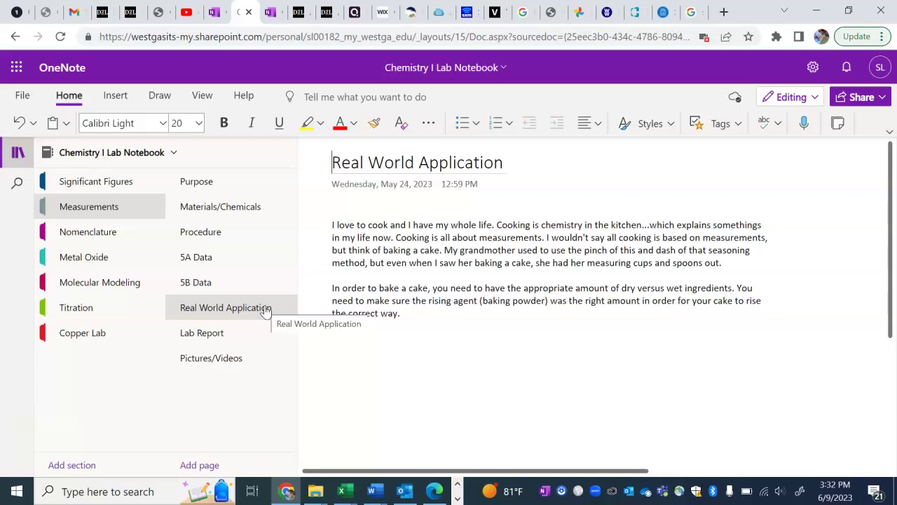
left_click(220, 339)
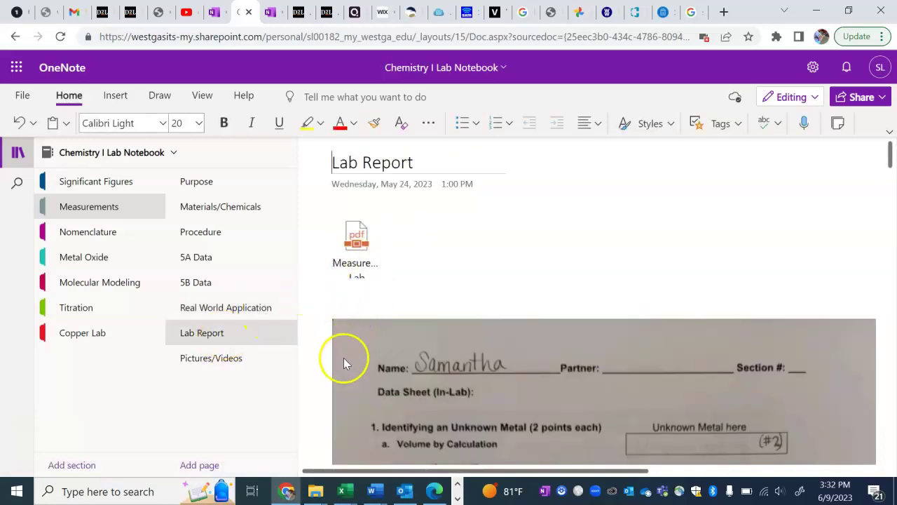
scroll(344, 361, "down", 2)
scroll(343, 362, "down", 1)
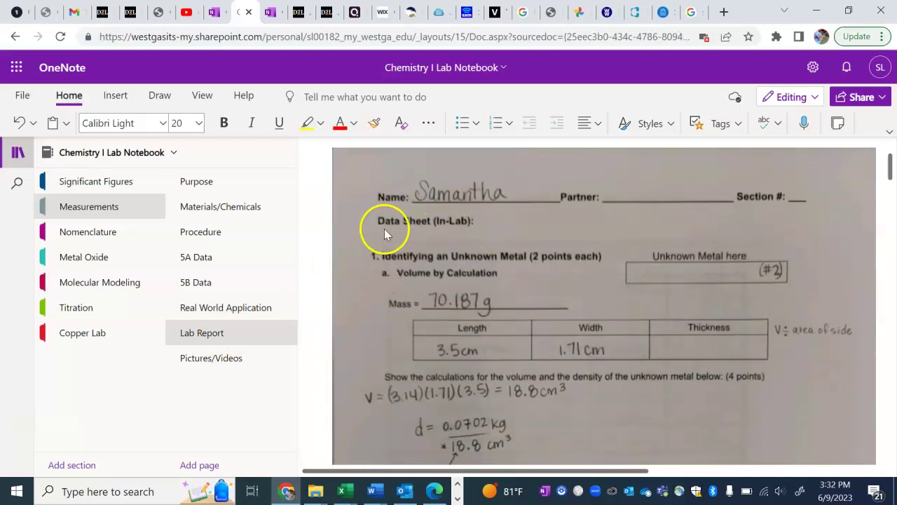
scroll(387, 339, "down", 3)
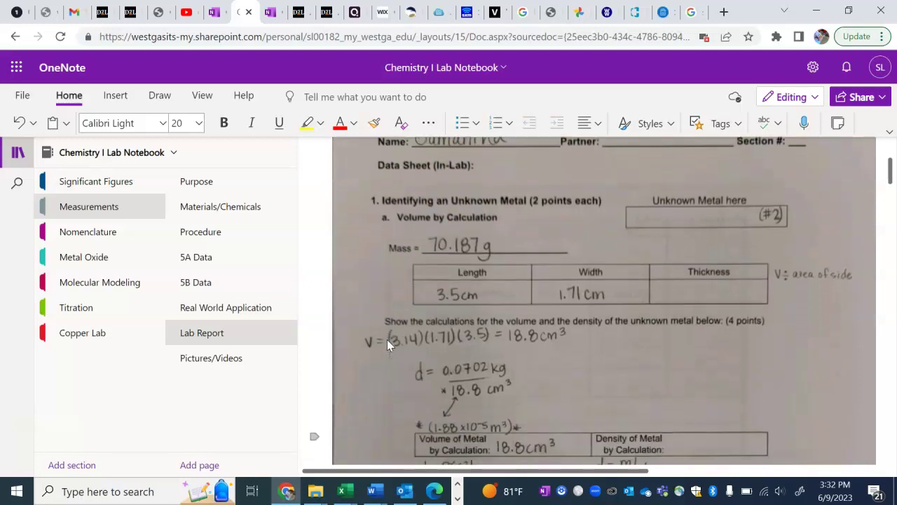
scroll(387, 339, "down", 5)
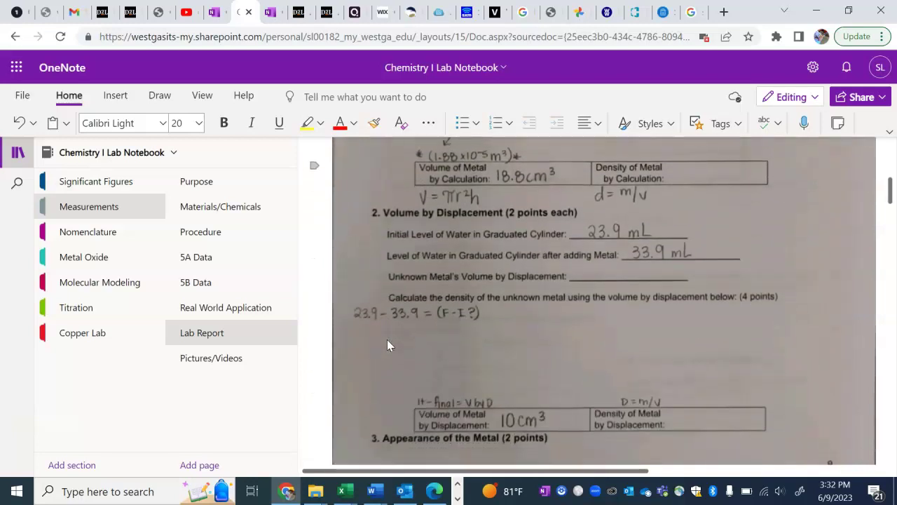
scroll(388, 341, "down", 3)
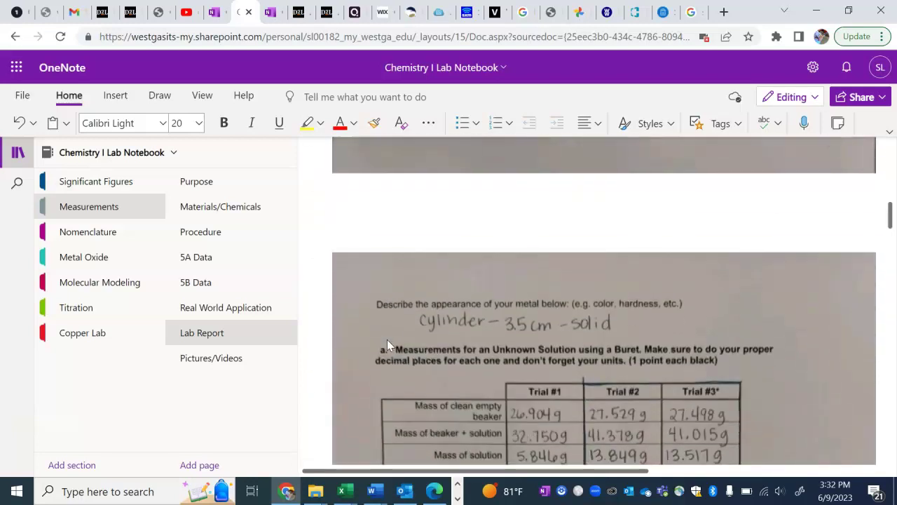
scroll(387, 339, "down", 2)
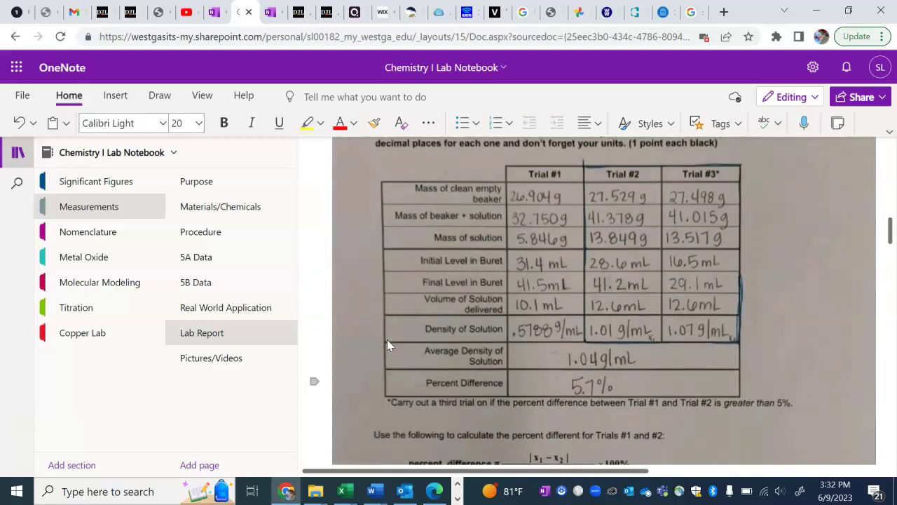
scroll(387, 339, "down", 2)
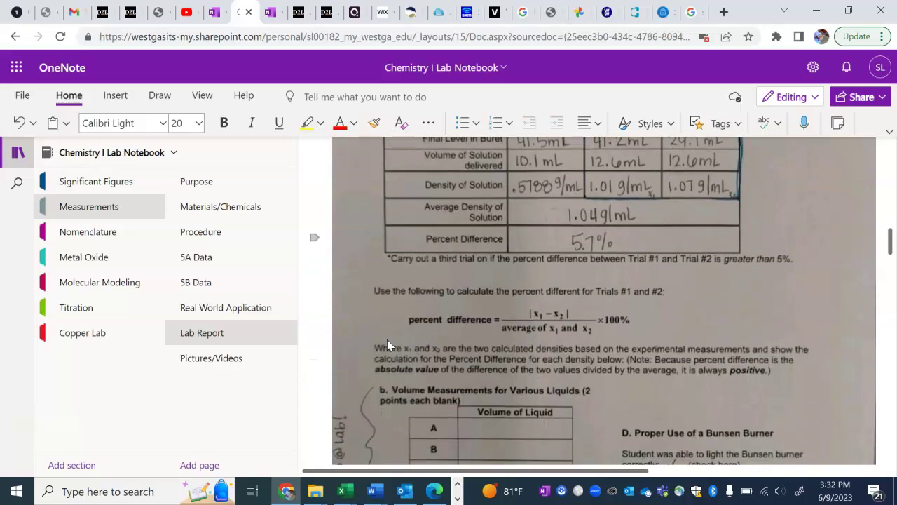
Examine the handwritten density and percent difference calculations in the Lab Report, and the percent error questions that follow them.
scroll(387, 339, "down", 6)
scroll(387, 339, "down", 2)
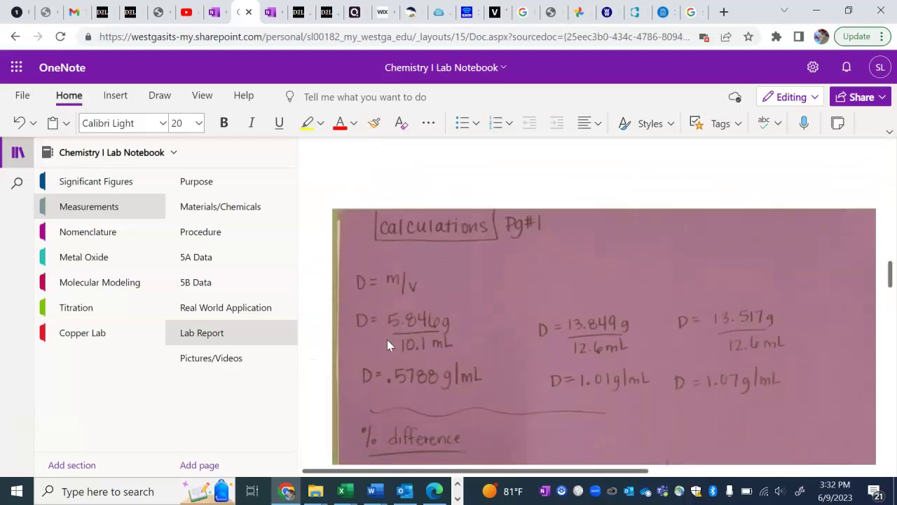
scroll(387, 339, "up", 1)
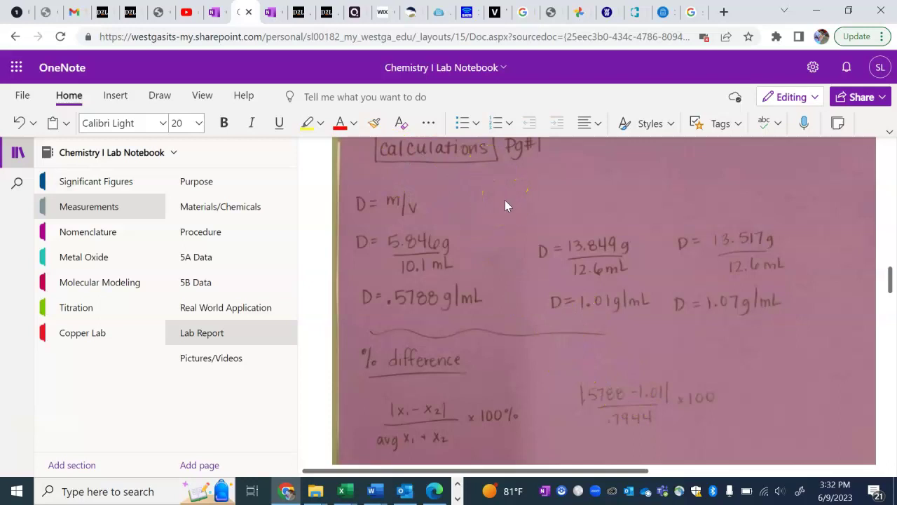
scroll(506, 200, "down", 3)
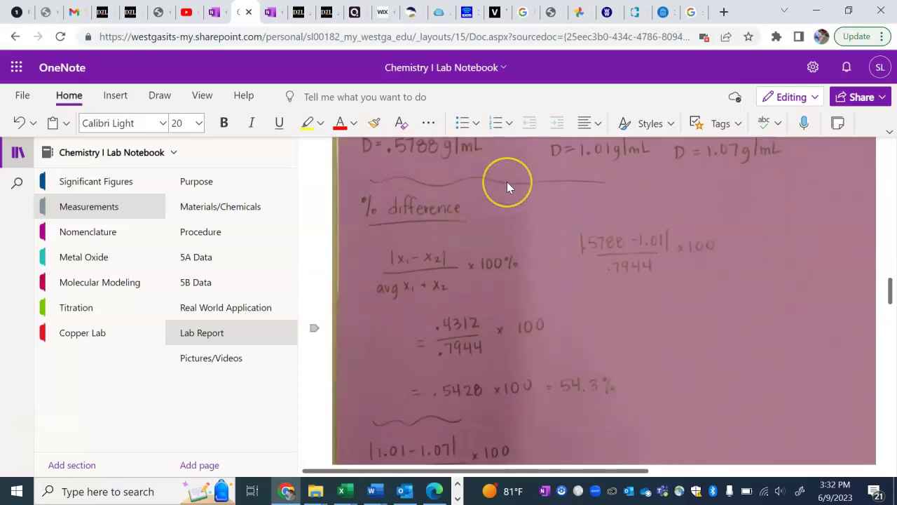
scroll(507, 186, "down", 6)
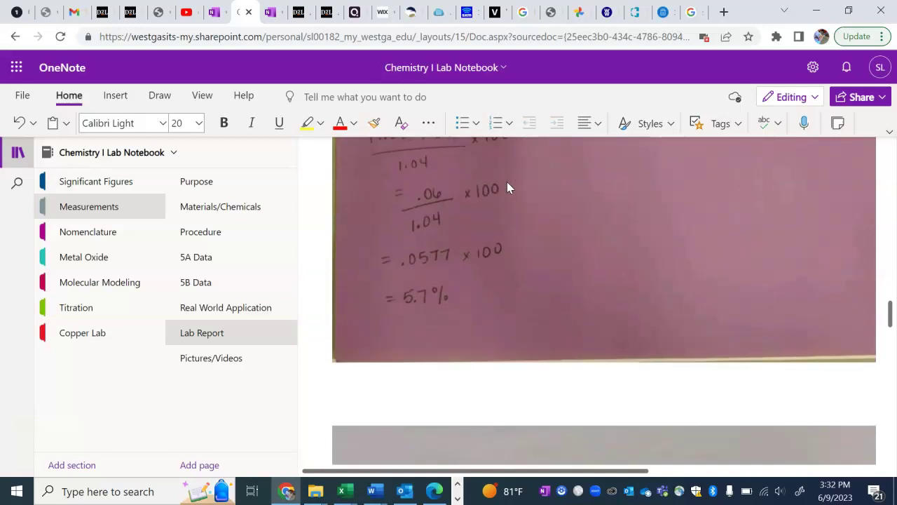
scroll(507, 187, "up", 5)
scroll(507, 188, "up", 3)
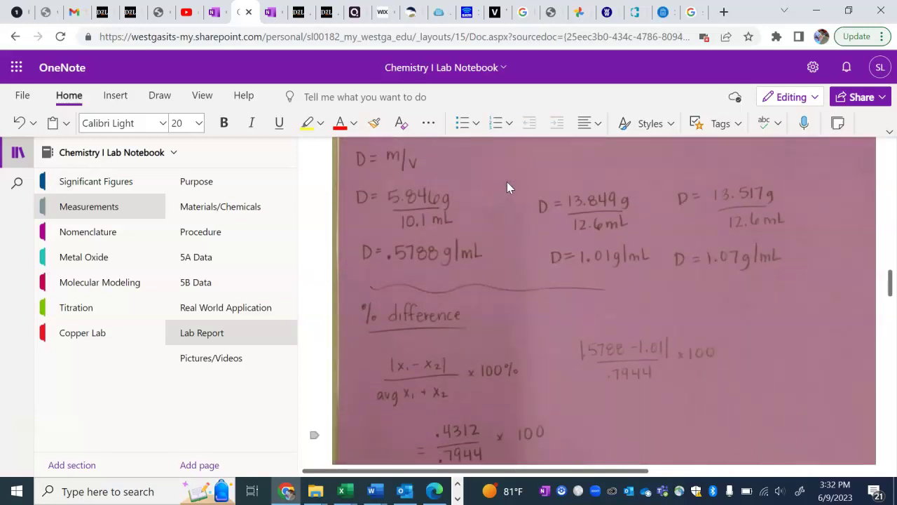
scroll(506, 186, "down", 10)
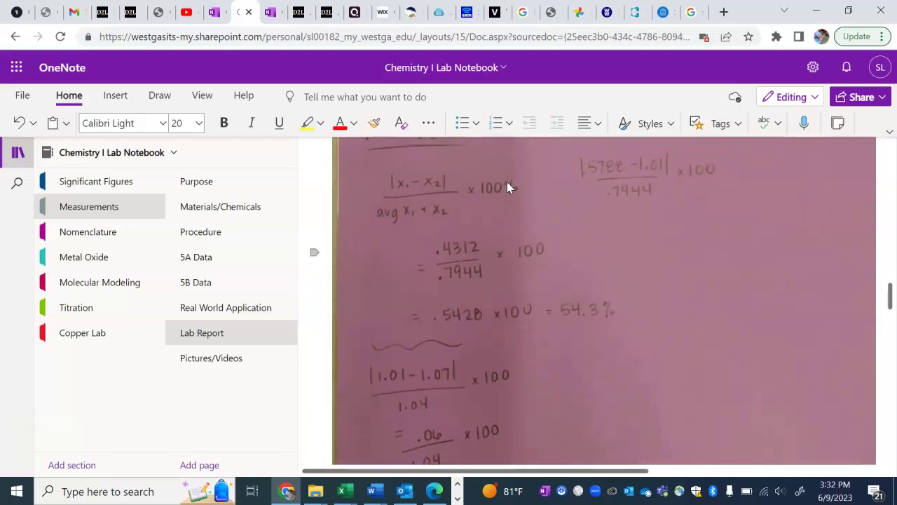
scroll(506, 187, "down", 10)
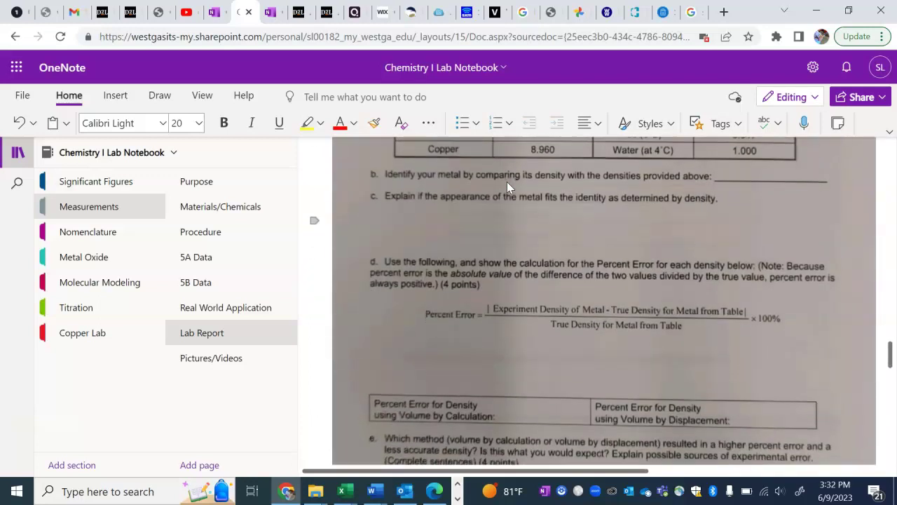
Go back through the Lab Report's calculations and buret trial table to the Volume by Displacement part.
scroll(507, 181, "up", 10)
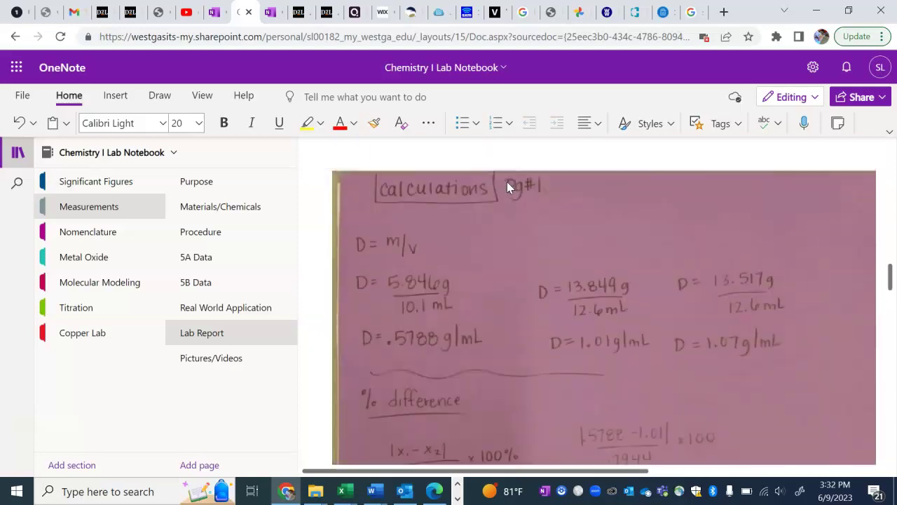
scroll(507, 181, "up", 7)
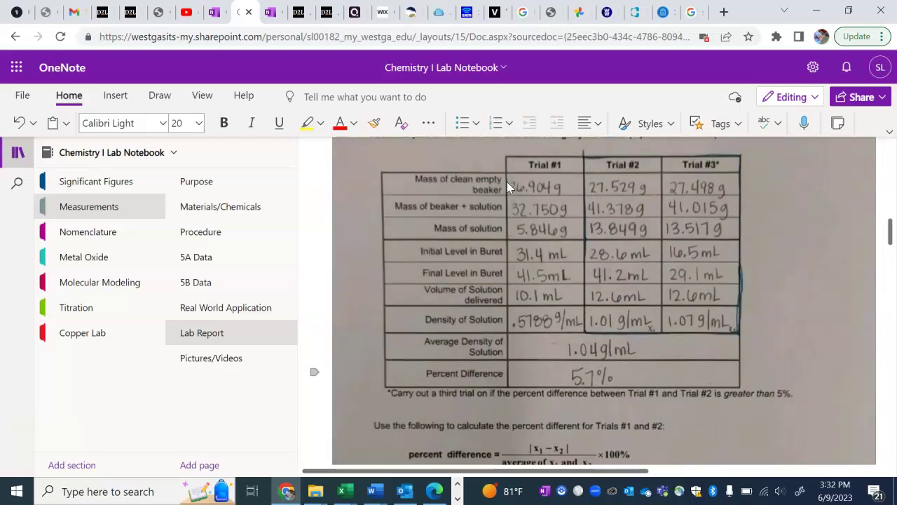
scroll(507, 182, "up", 3)
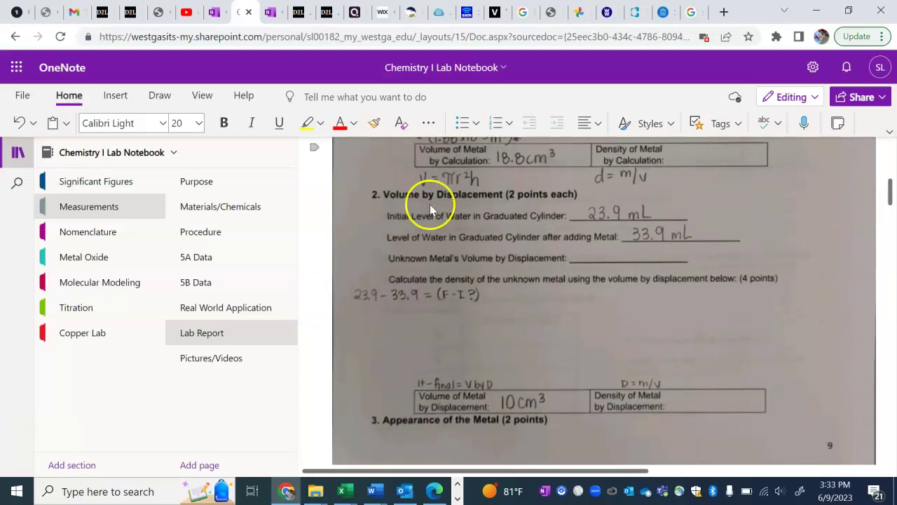
Look through all captioned photos on the Pictures/Videos page and return to the Purpose page of the Measurements section.
left_click(236, 361)
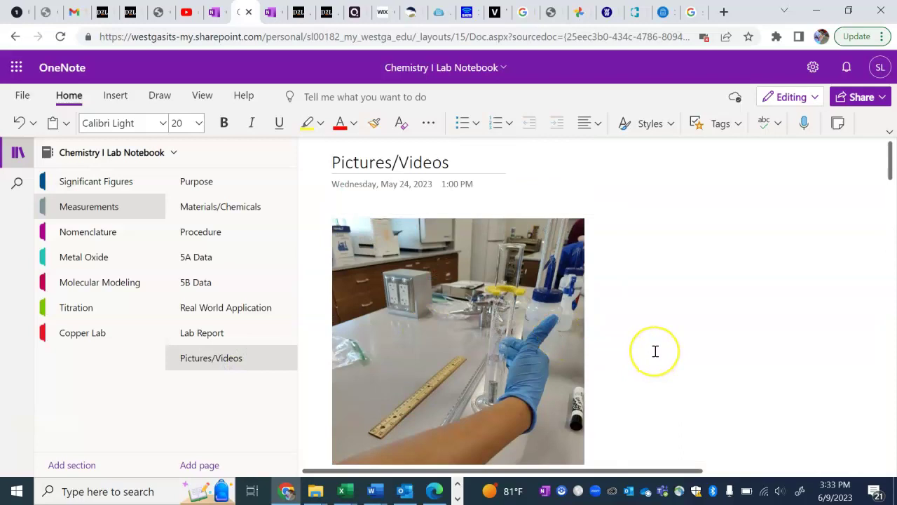
scroll(656, 351, "down", 1)
scroll(656, 351, "down", 2)
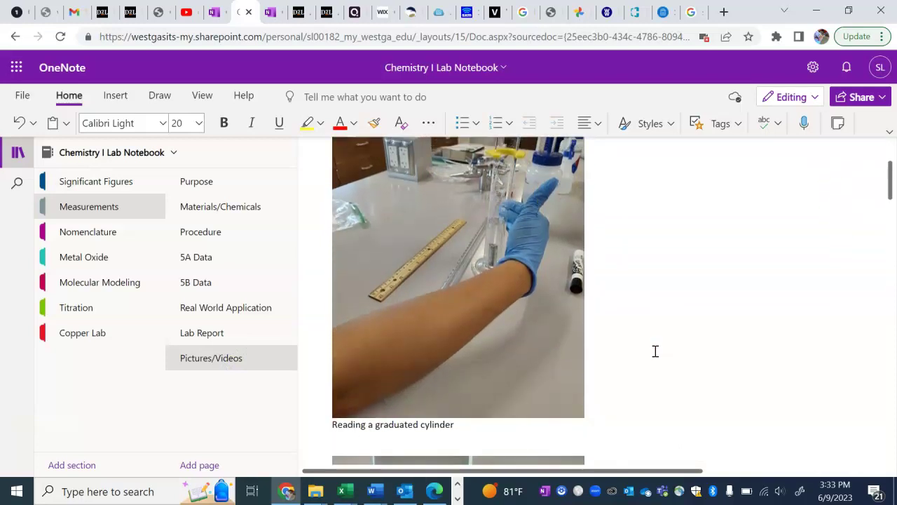
scroll(656, 352, "up", 1)
scroll(655, 351, "down", 10)
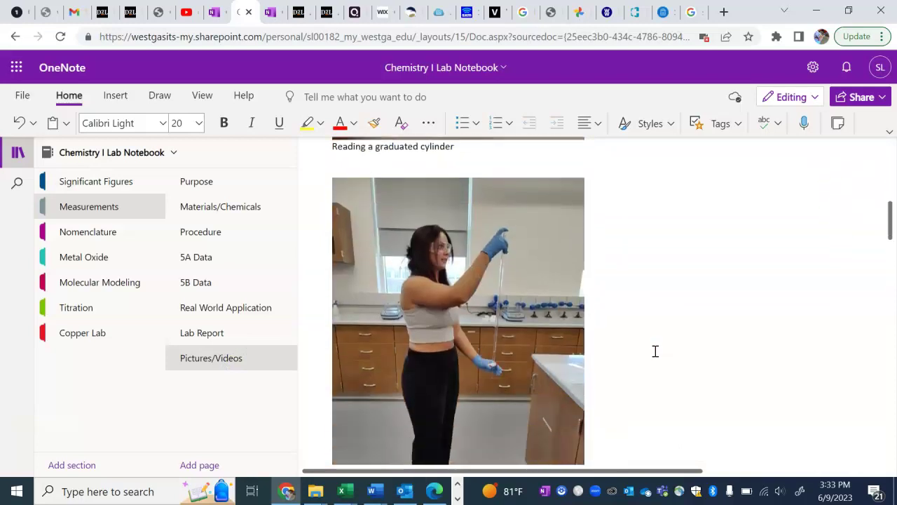
scroll(655, 351, "down", 10)
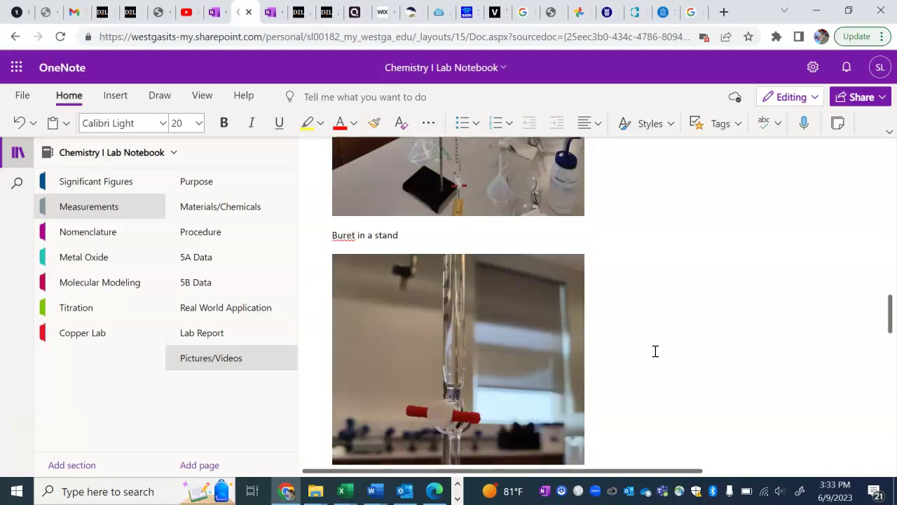
scroll(656, 351, "down", 8)
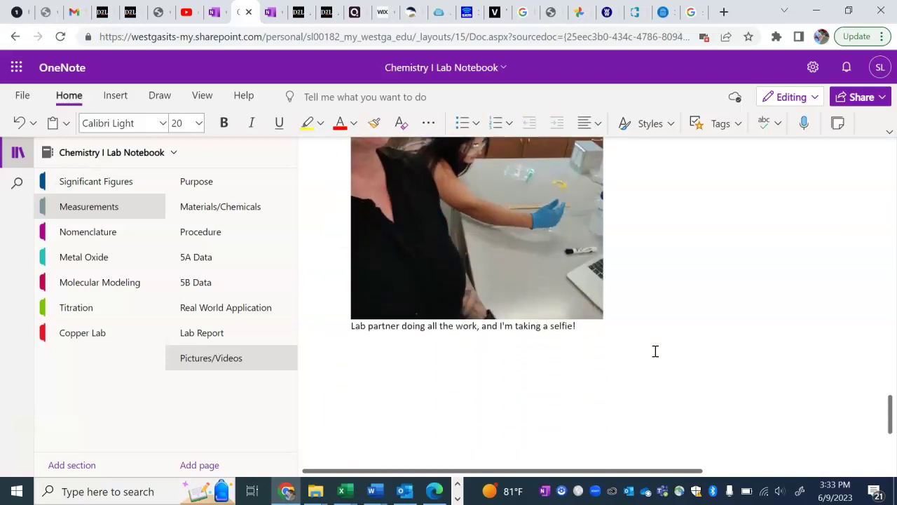
scroll(655, 351, "up", 20)
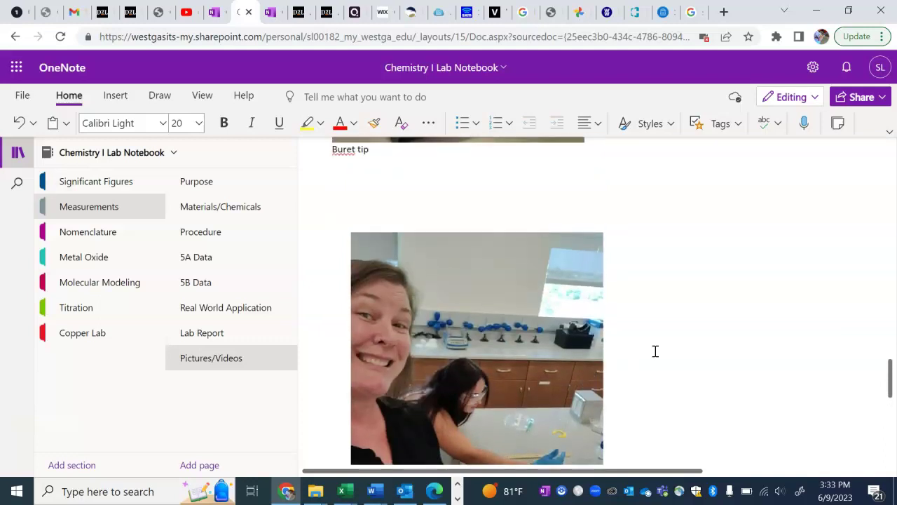
scroll(655, 351, "up", 5)
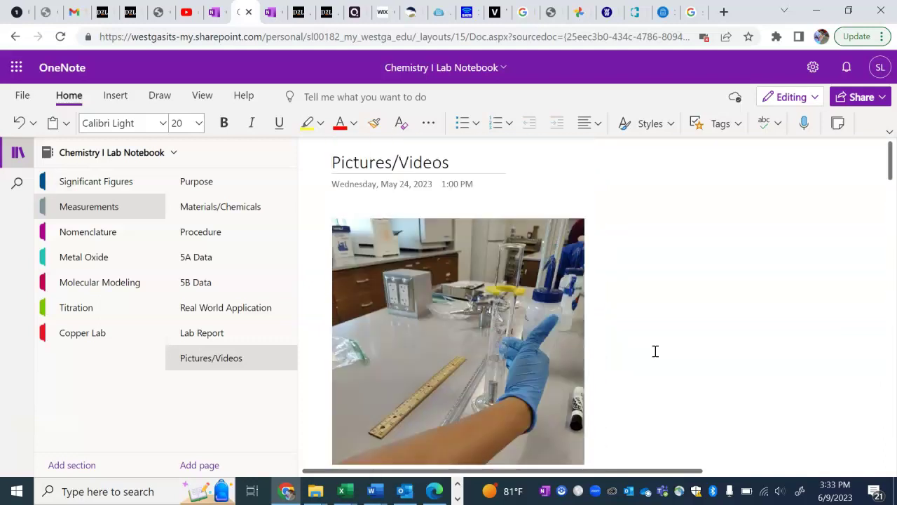
left_click(85, 204)
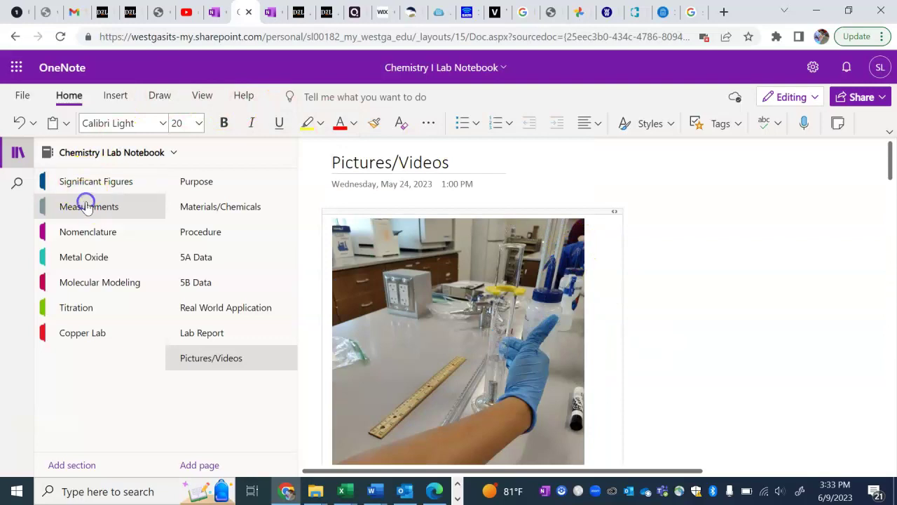
left_click(199, 185)
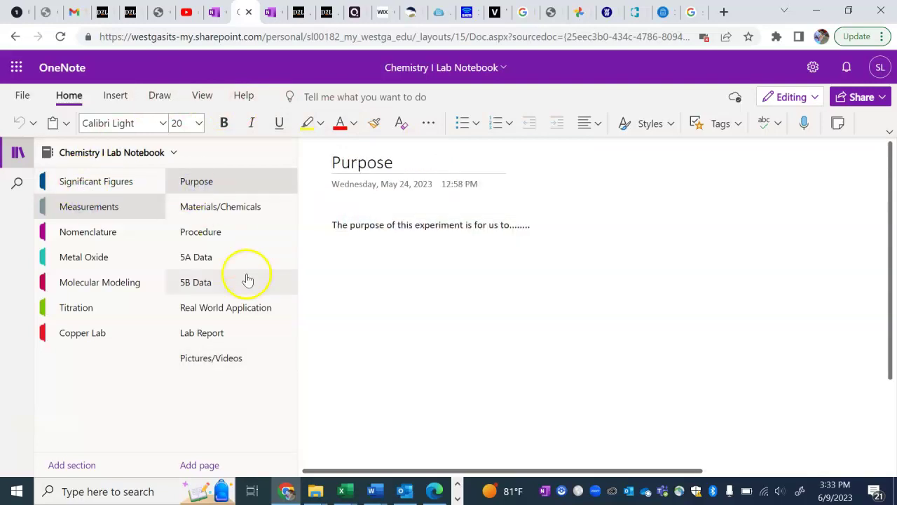